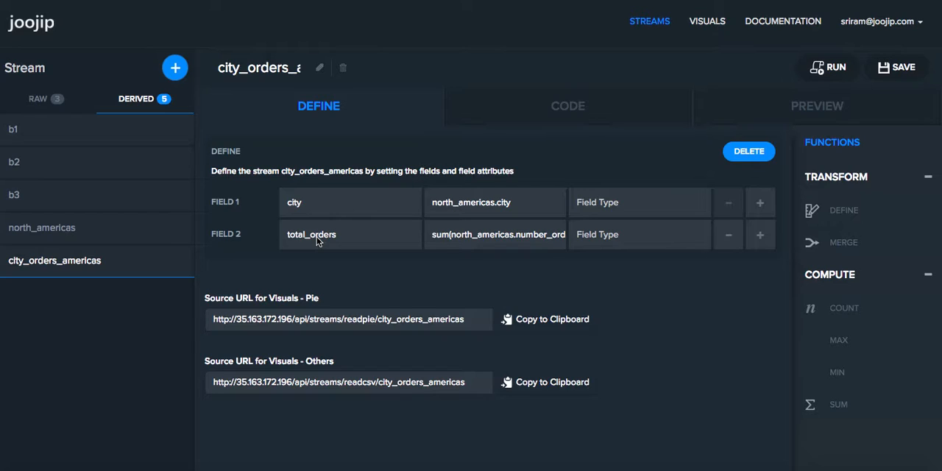
Step: Preview the city_orders_americas stream's data, and copy its source URL for non-pie visuals from the stream definition
left_click(795, 109)
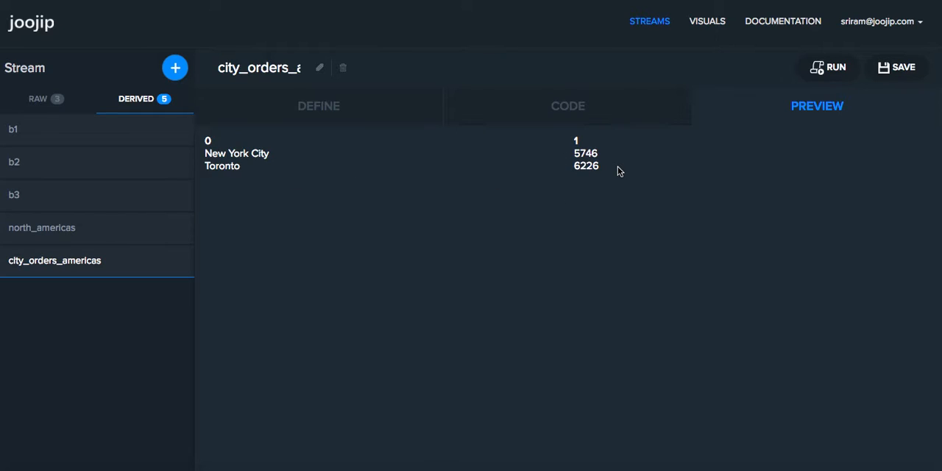
left_click(320, 109)
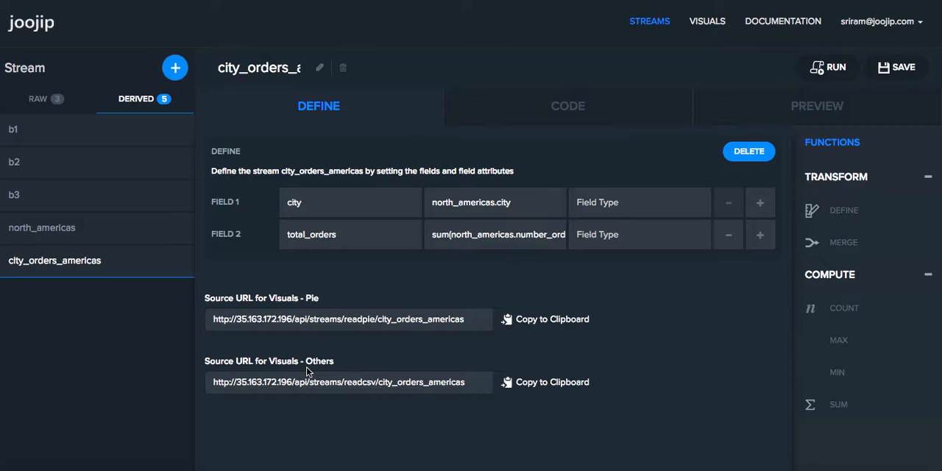
left_click(542, 384)
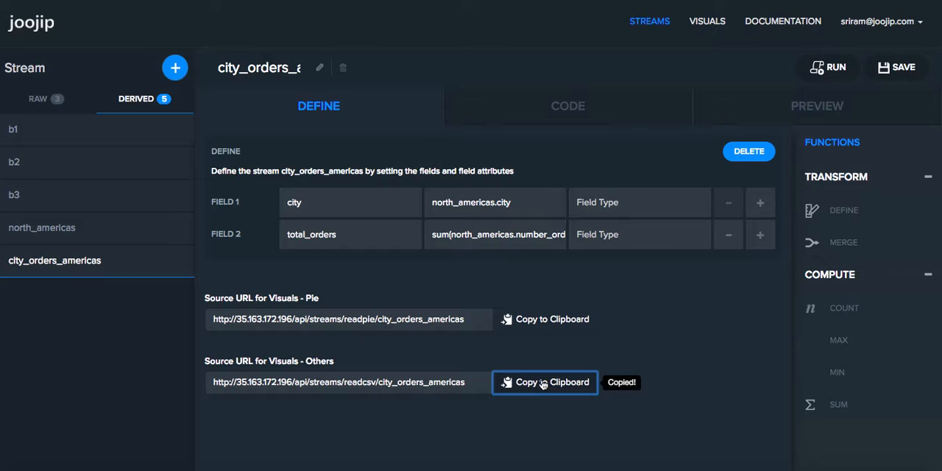
Step: Add a custom Private URL widget to the Untitled visuals dashboard
left_click(713, 23)
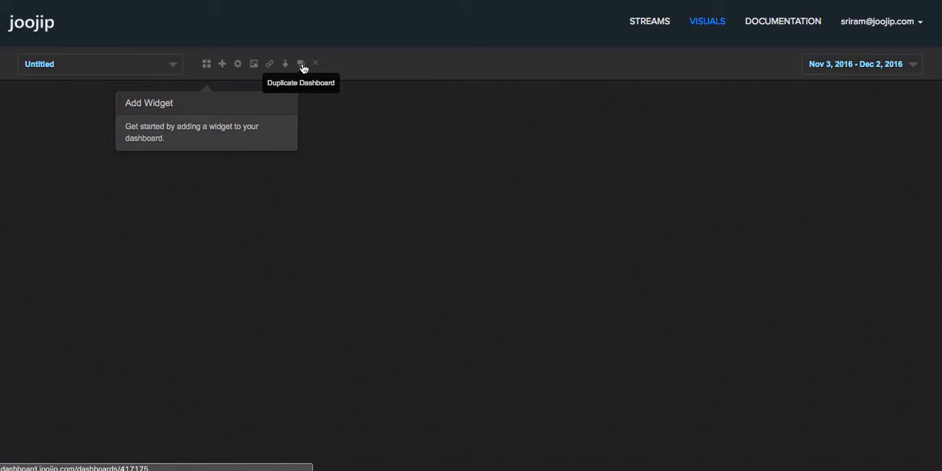
left_click(207, 65)
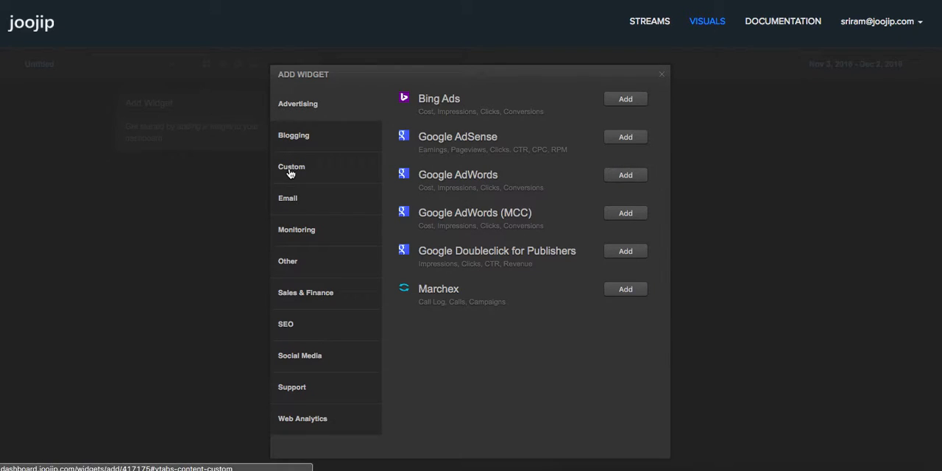
left_click(291, 171)
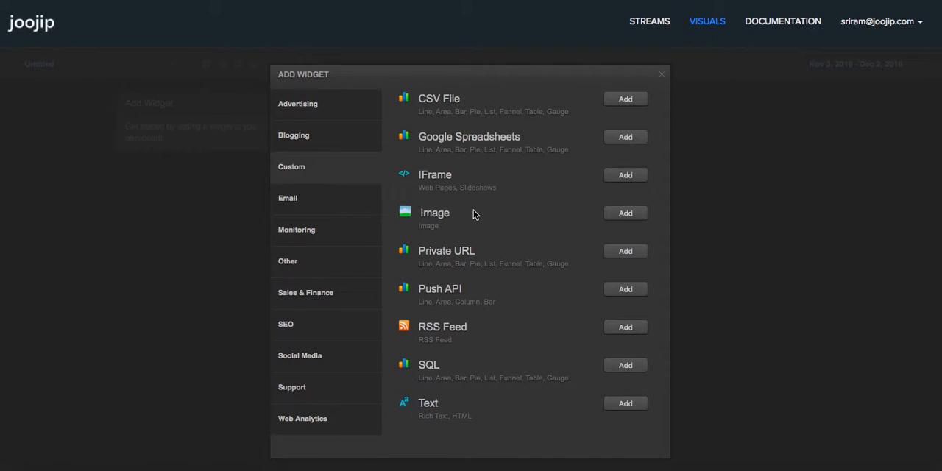
left_click(625, 252)
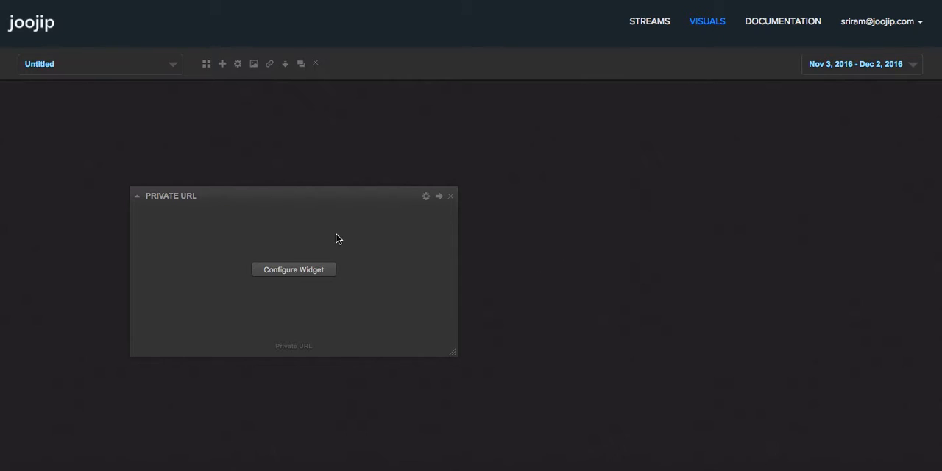
Step: Configure the new widget with the title "City-wise Orders delivered for North America"
left_click(288, 271)
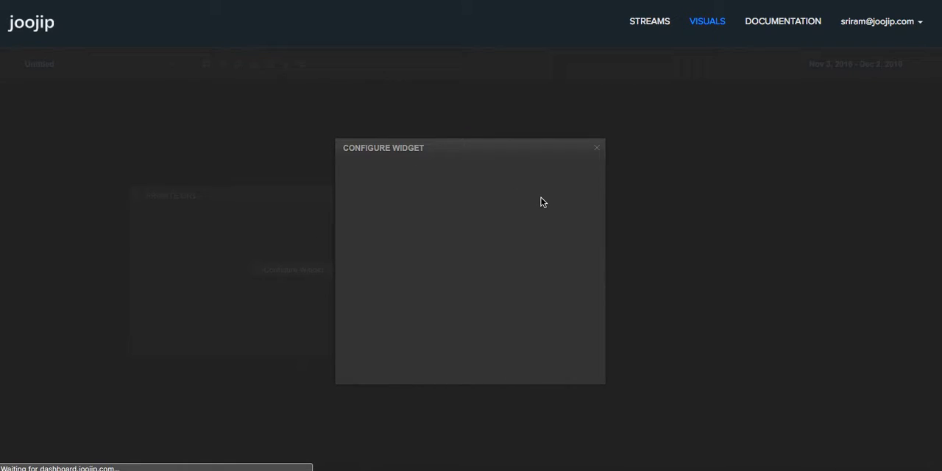
left_click_drag(456, 196, 318, 194)
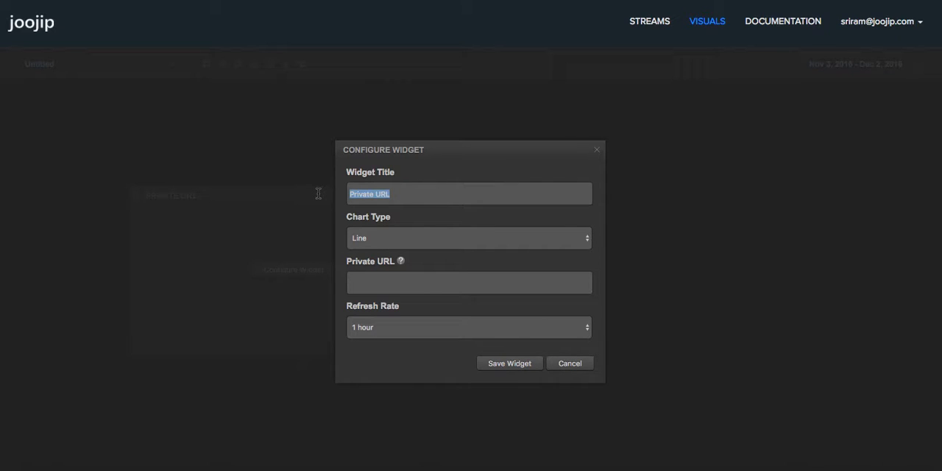
type("City-wise")
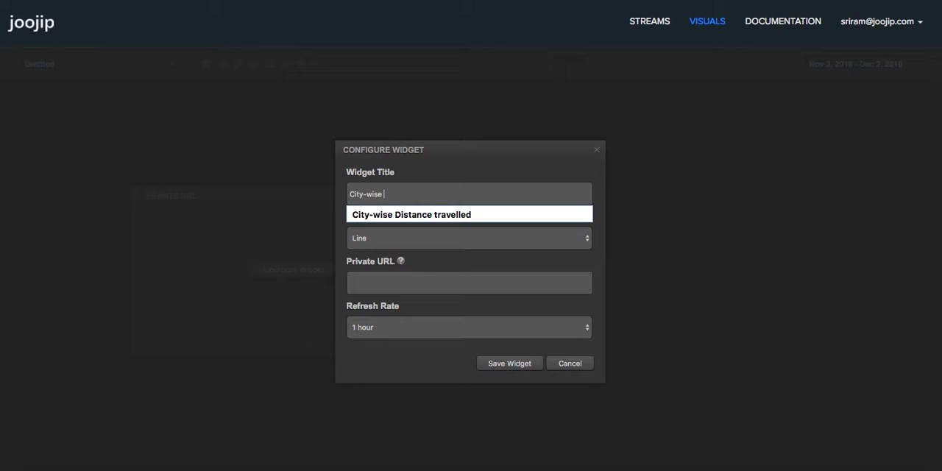
type(" Orders F")
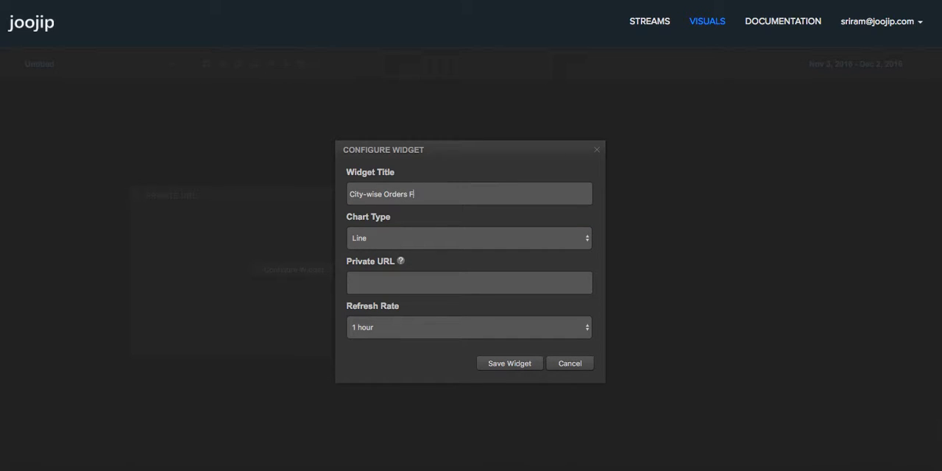
key("BackSpace")
type("delivered for North America")
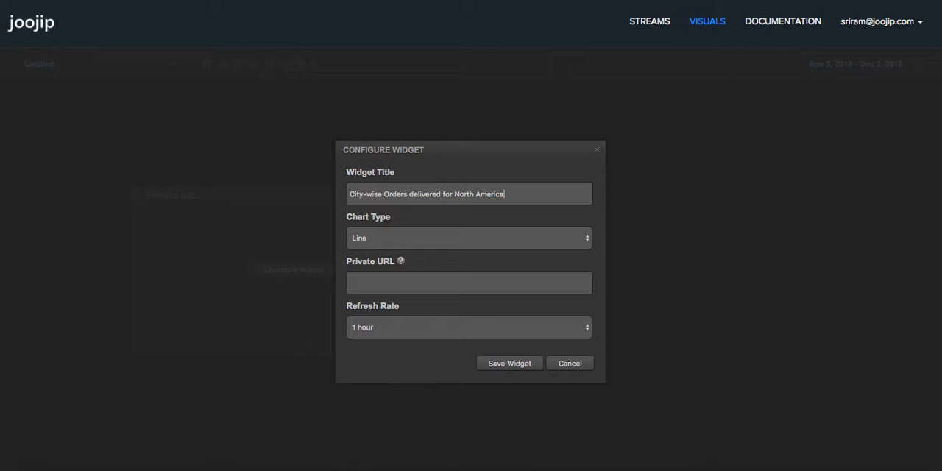
Step: Set the chart type of the city-wise orders widget to Column
left_click(386, 242)
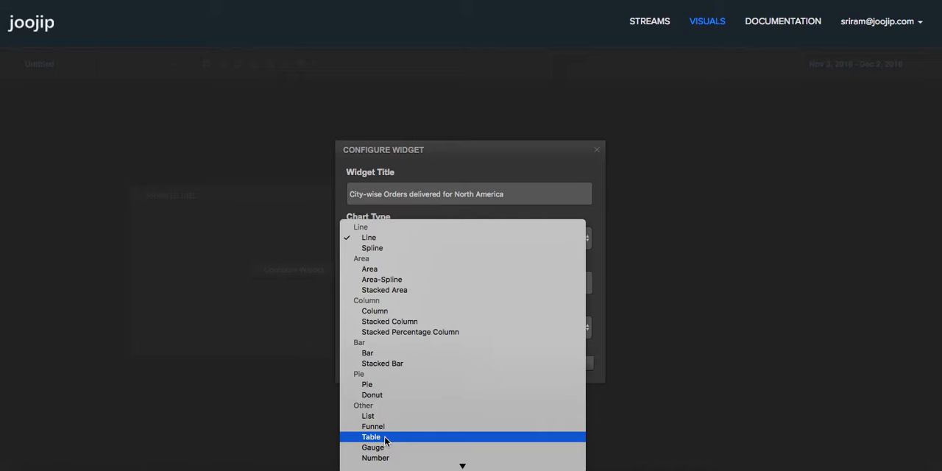
left_click(492, 157)
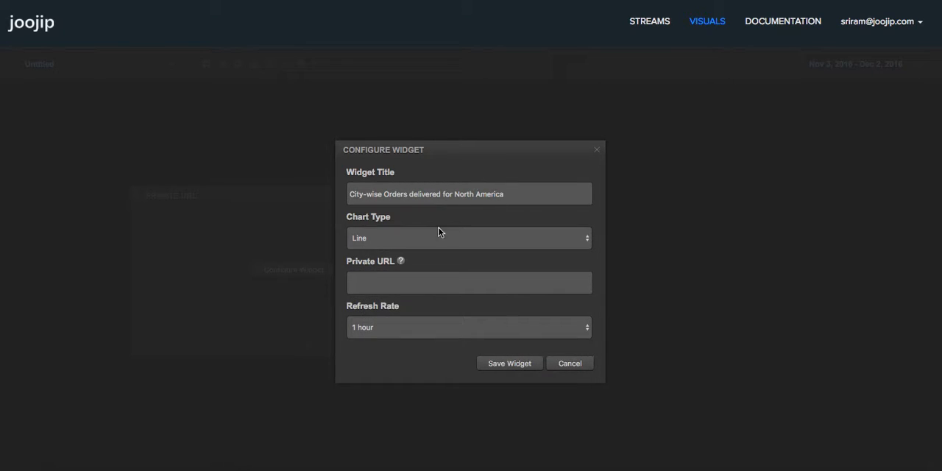
left_click(422, 247)
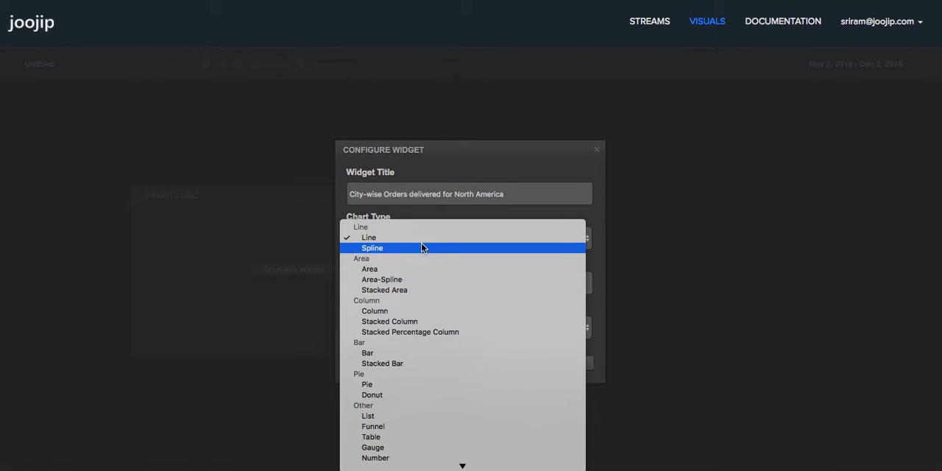
left_click(392, 312)
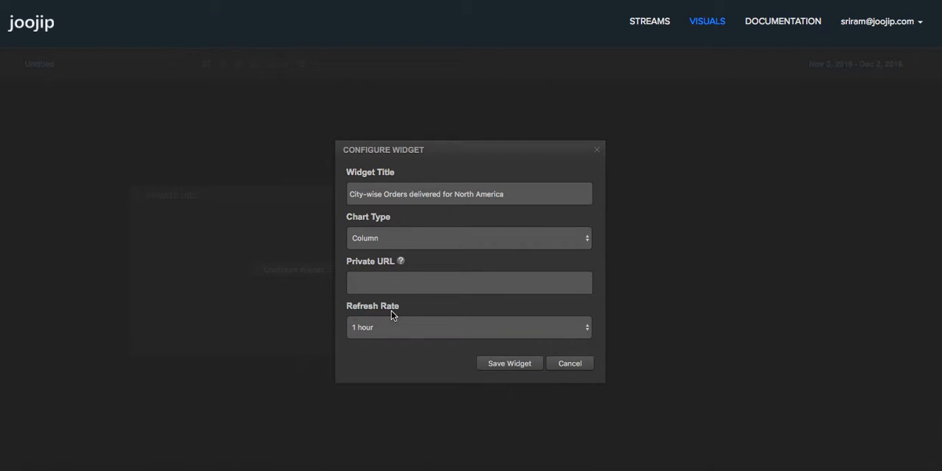
Step: Keep the 1 hour refresh rate and save the widget with the copied readcsv stream URL as its private URL
left_click(422, 333)
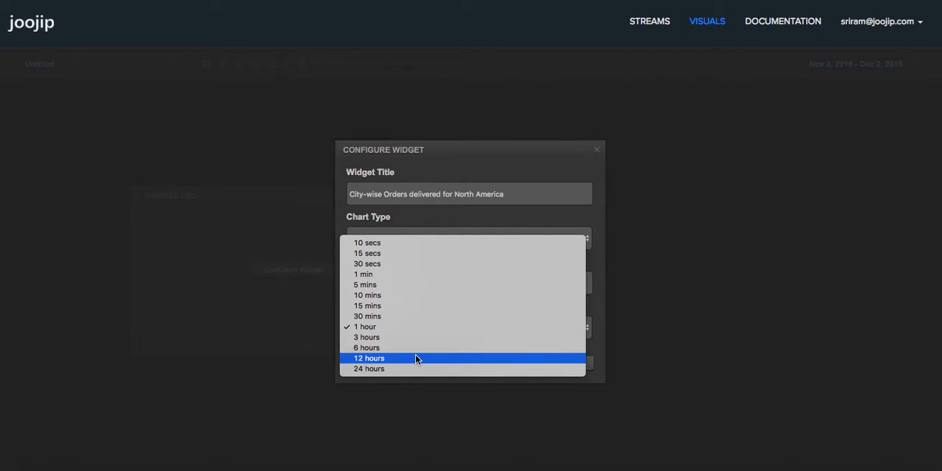
left_click(503, 161)
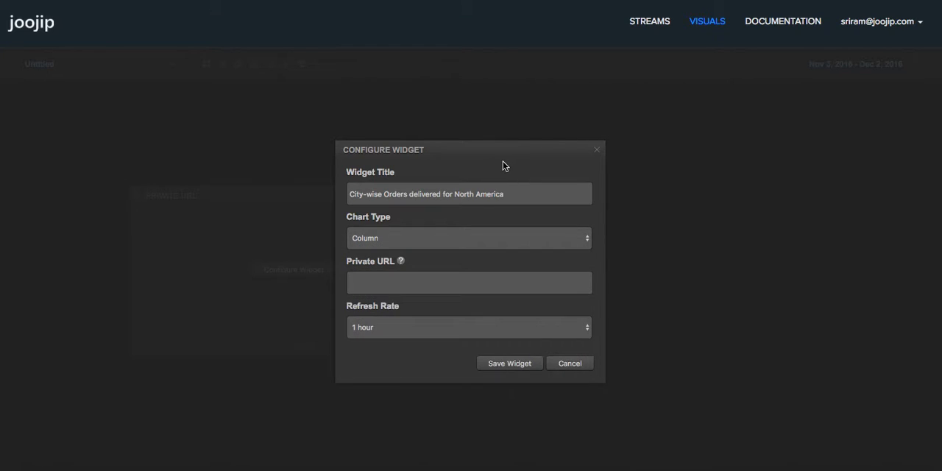
right_click(496, 283)
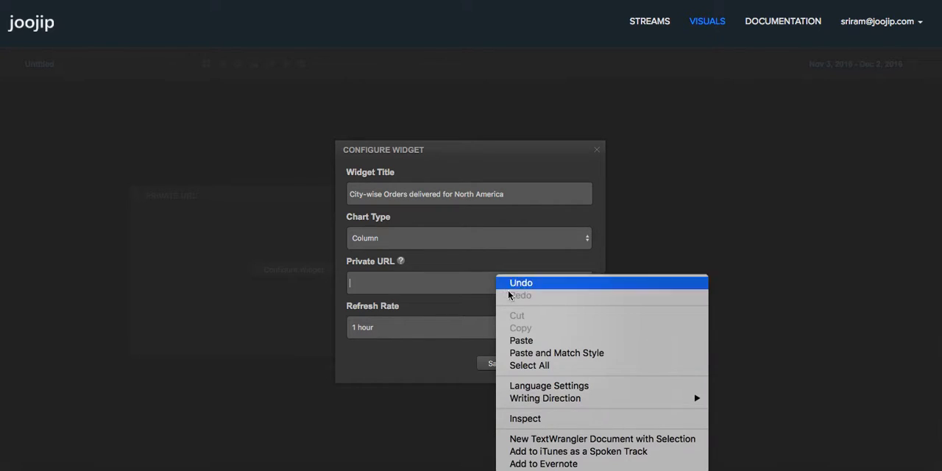
left_click(530, 341)
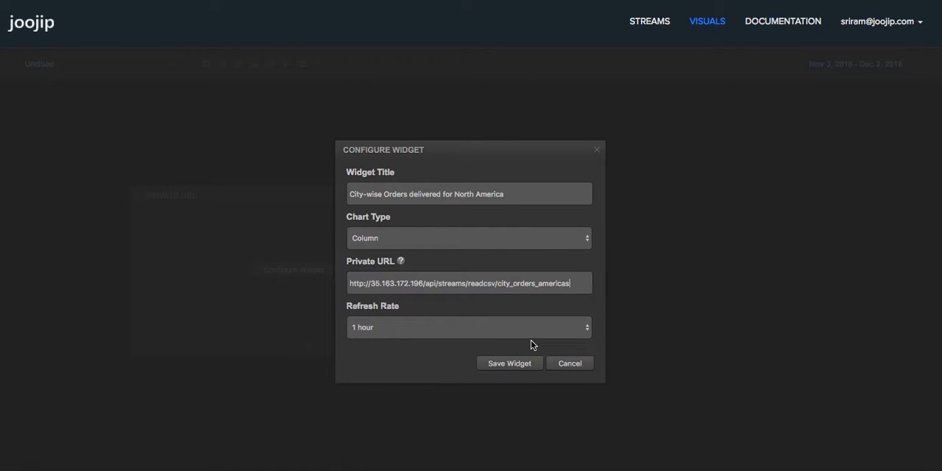
left_click(511, 363)
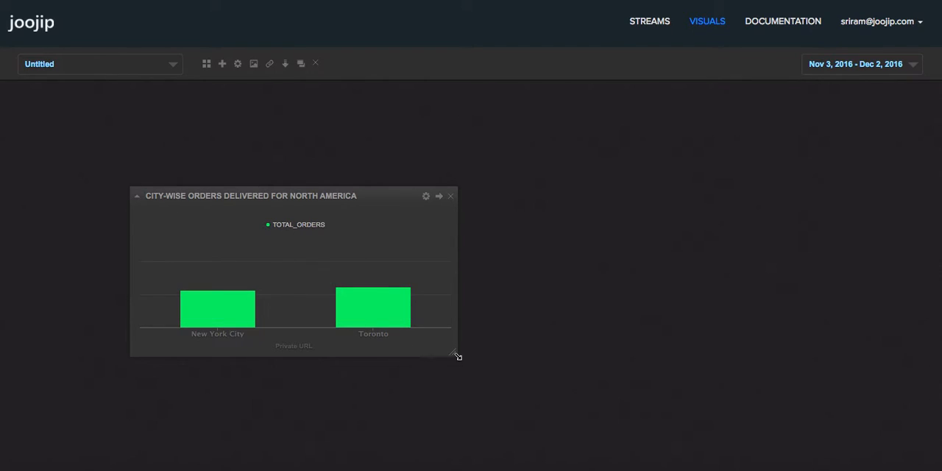
Step: Enlarge the city-wise orders widget and move it to the upper-left corner of the dashboard
left_click_drag(453, 355, 475, 448)
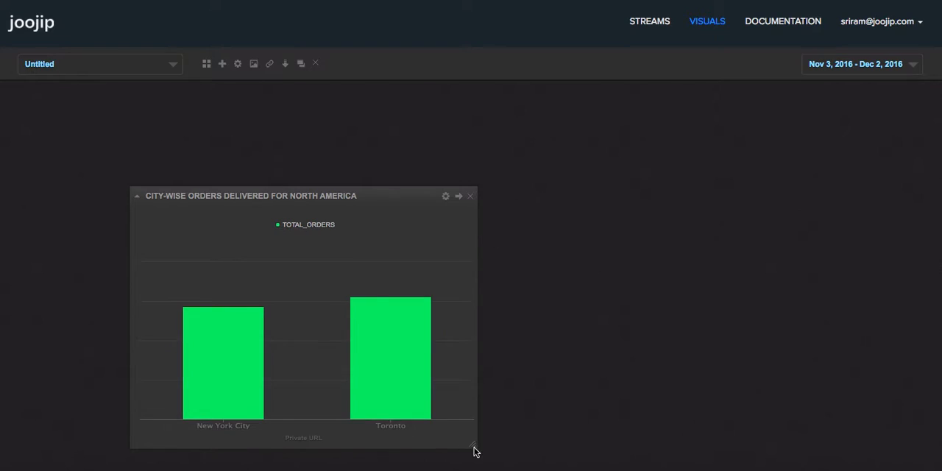
left_click_drag(339, 200, 234, 105)
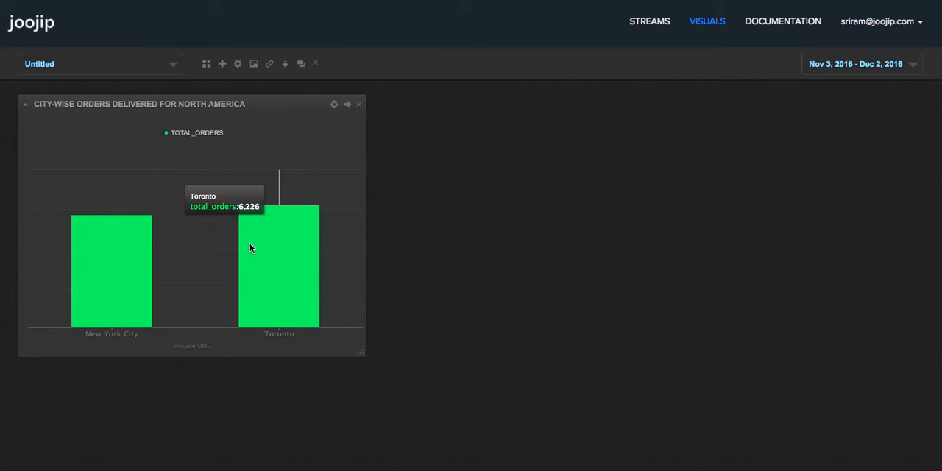
Step: Copy the city_orders_americas stream's source URL for pie visuals and return to the visuals dashboard
left_click(650, 23)
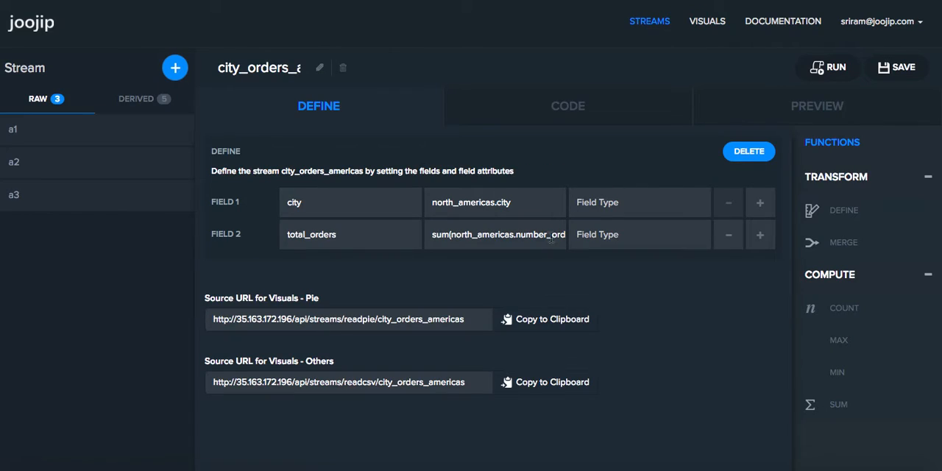
left_click(542, 322)
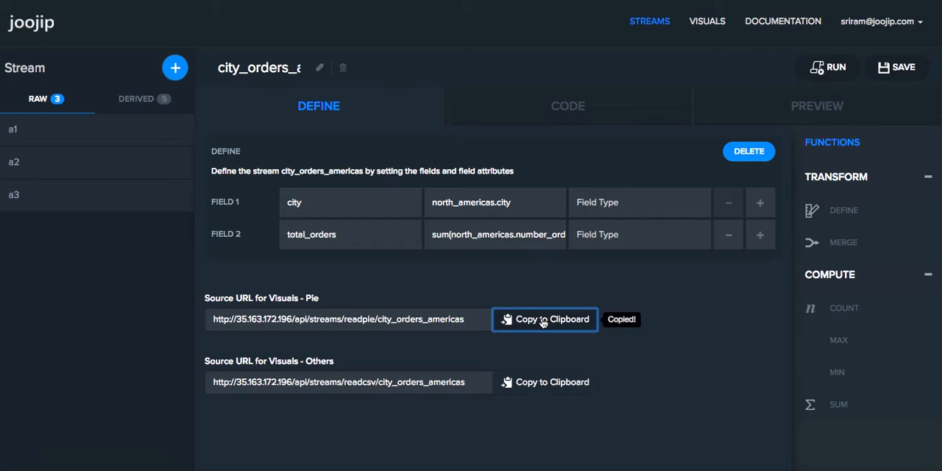
left_click(707, 23)
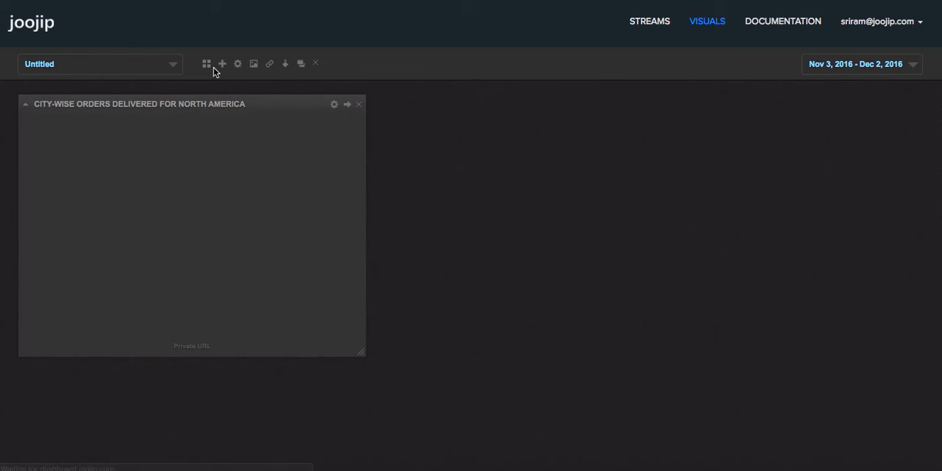
Step: Add a second Private URL widget and place it to the right of the column chart widget
left_click(208, 65)
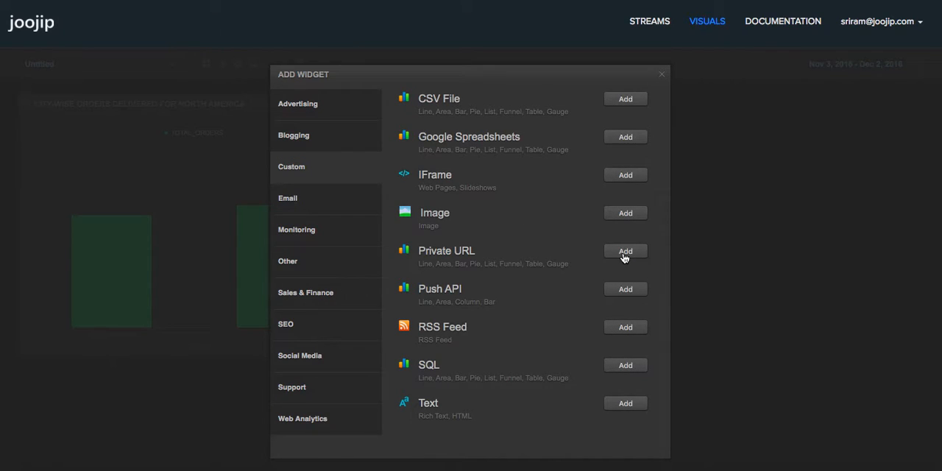
left_click(624, 252)
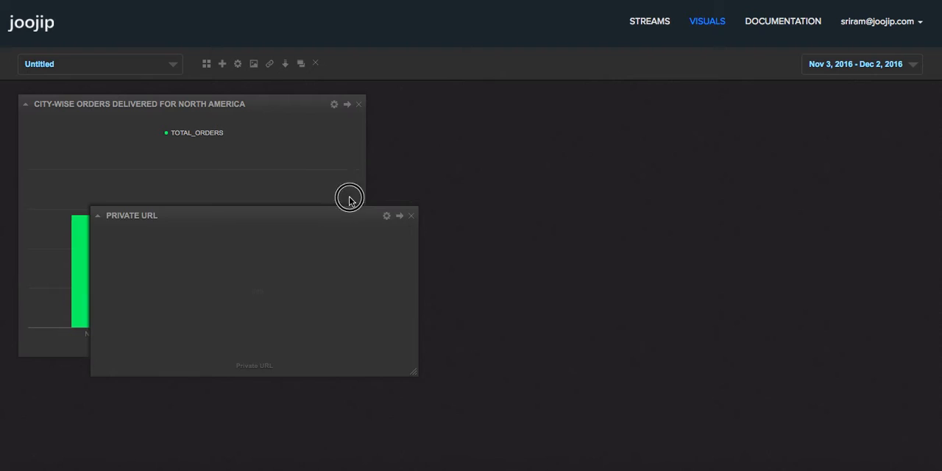
left_click_drag(343, 204, 640, 89)
Step: Configure the second widget with the title "Pie Chart" and the chart type Pie
left_click(578, 176)
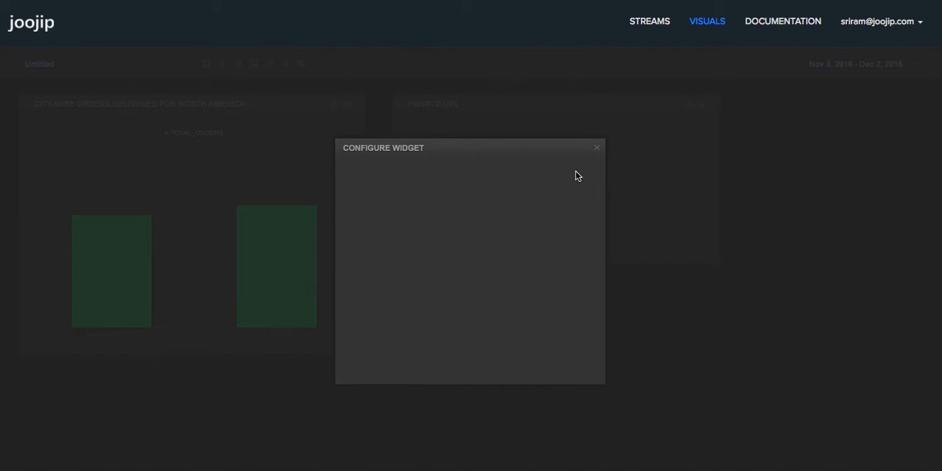
triple_click(500, 193)
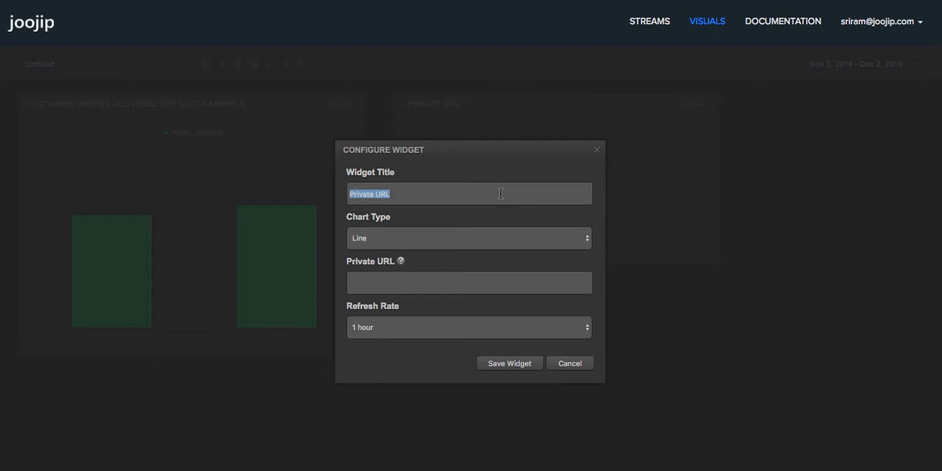
type("Pie Chart")
left_click(461, 236)
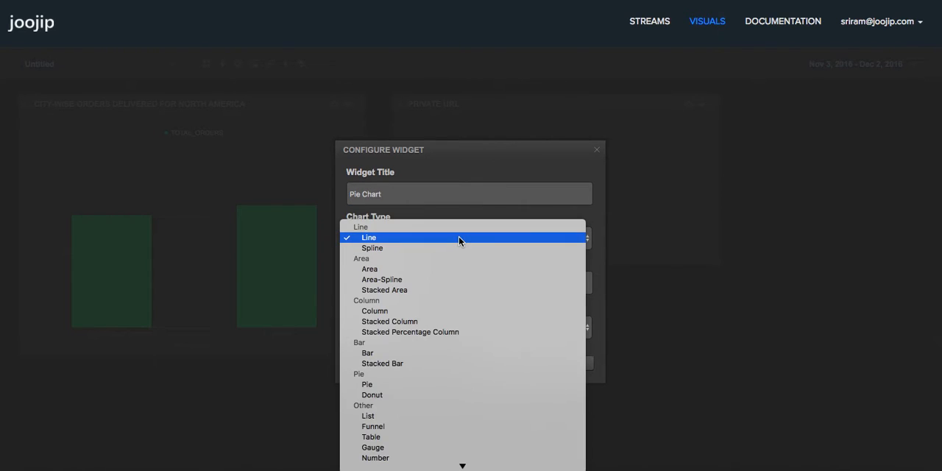
left_click(368, 384)
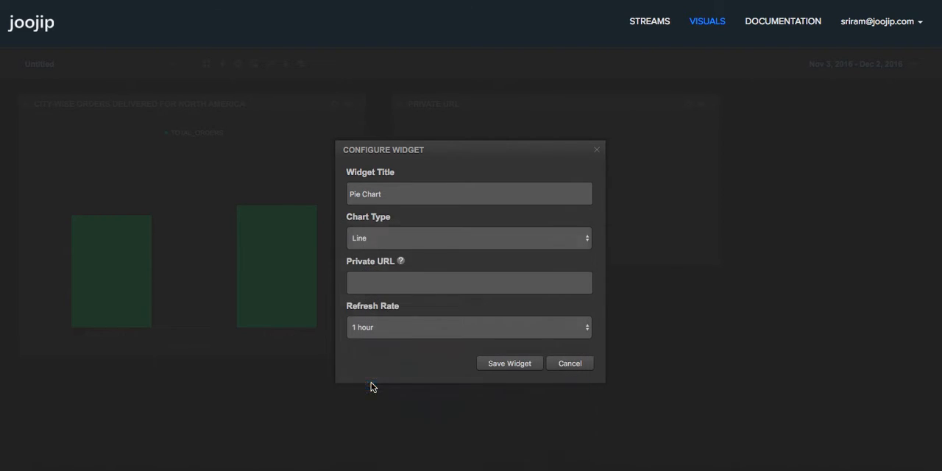
Step: Save the pie widget with the copied readpie stream URL as its private URL, and enlarge it on the dashboard
left_click(433, 280)
right_click(436, 276)
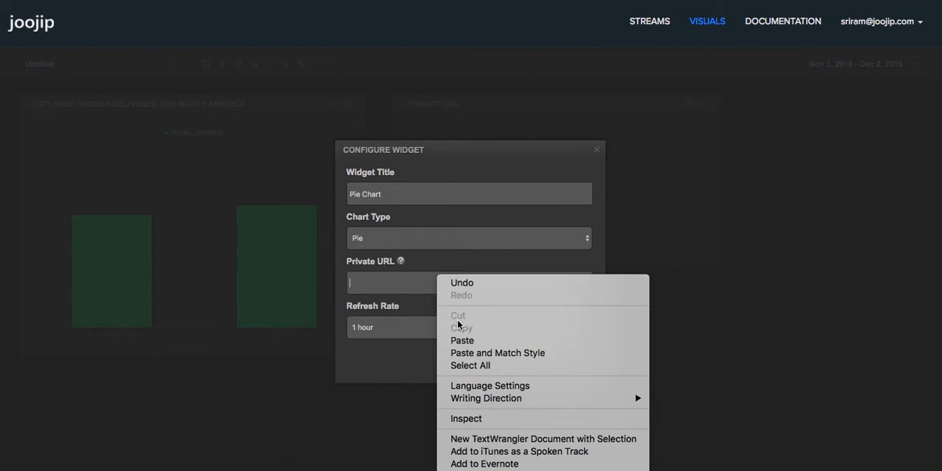
left_click(473, 342)
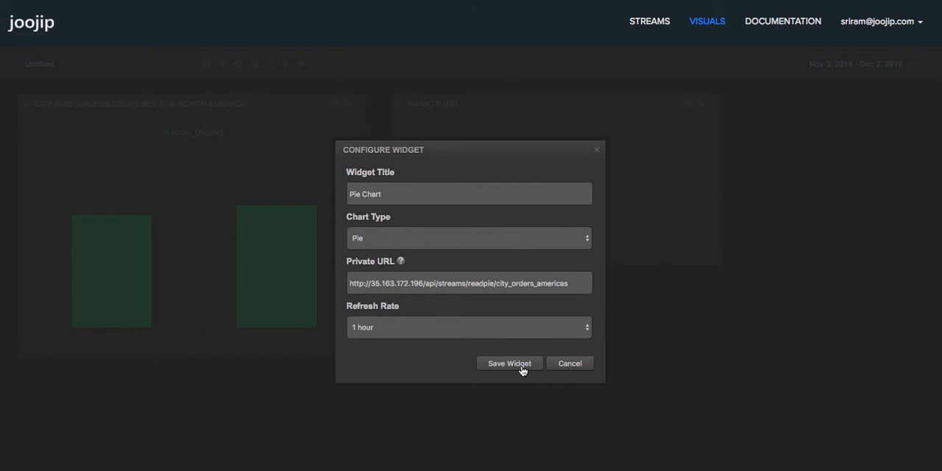
left_click(509, 364)
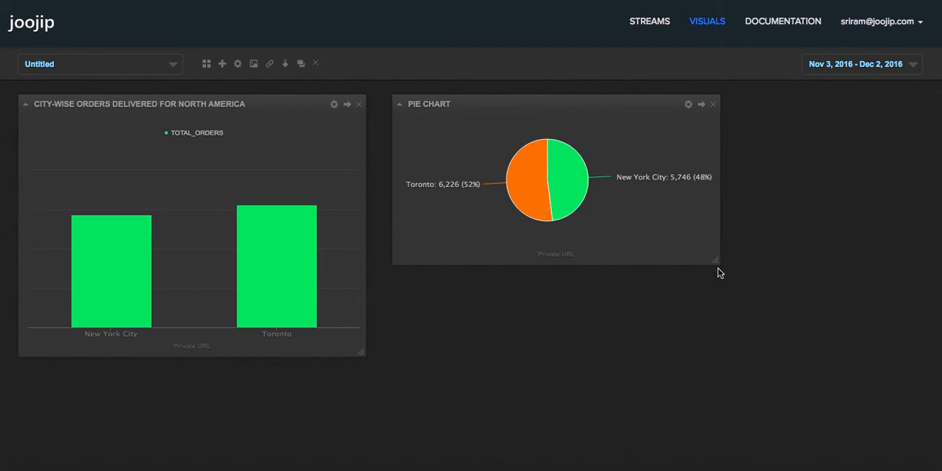
left_click_drag(718, 265, 792, 377)
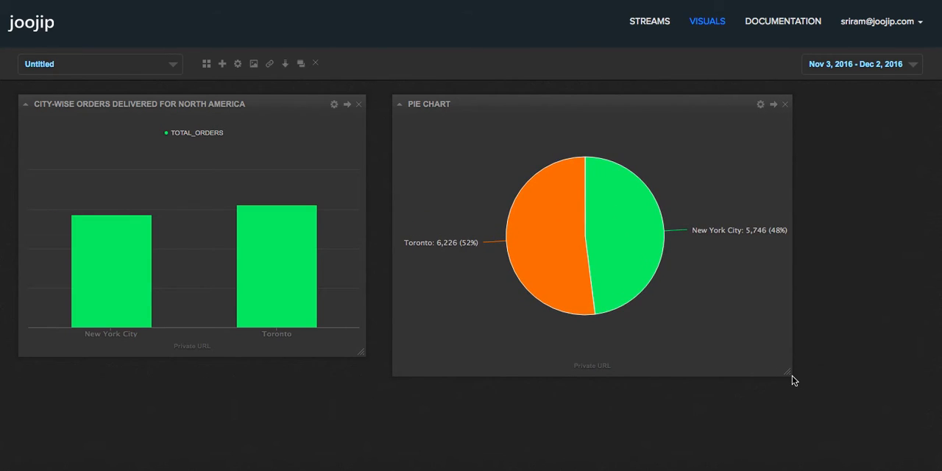